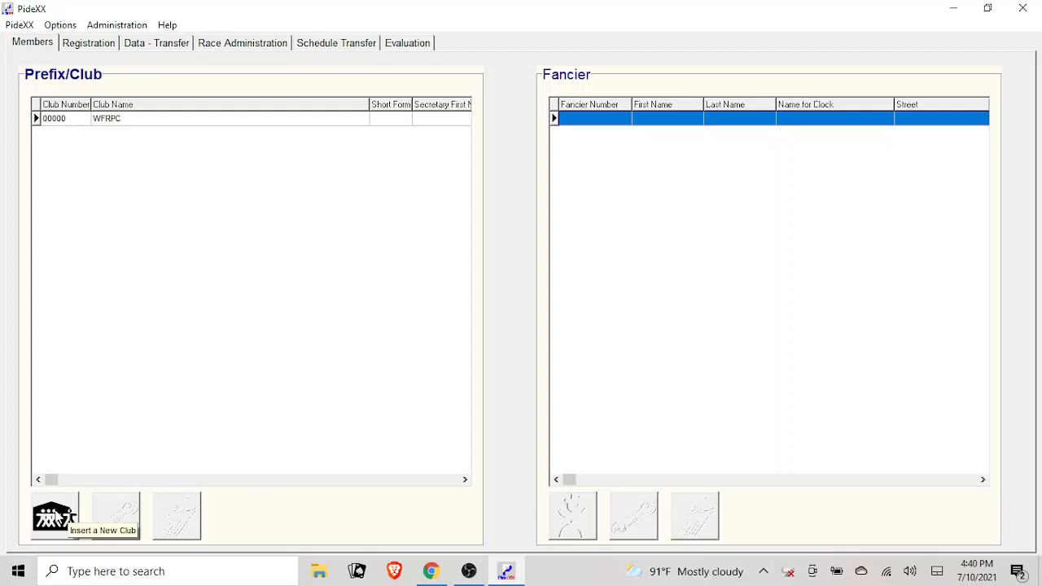
- Insert a new club with club number 00001 and the name Test, and save it
left_click(54, 517)
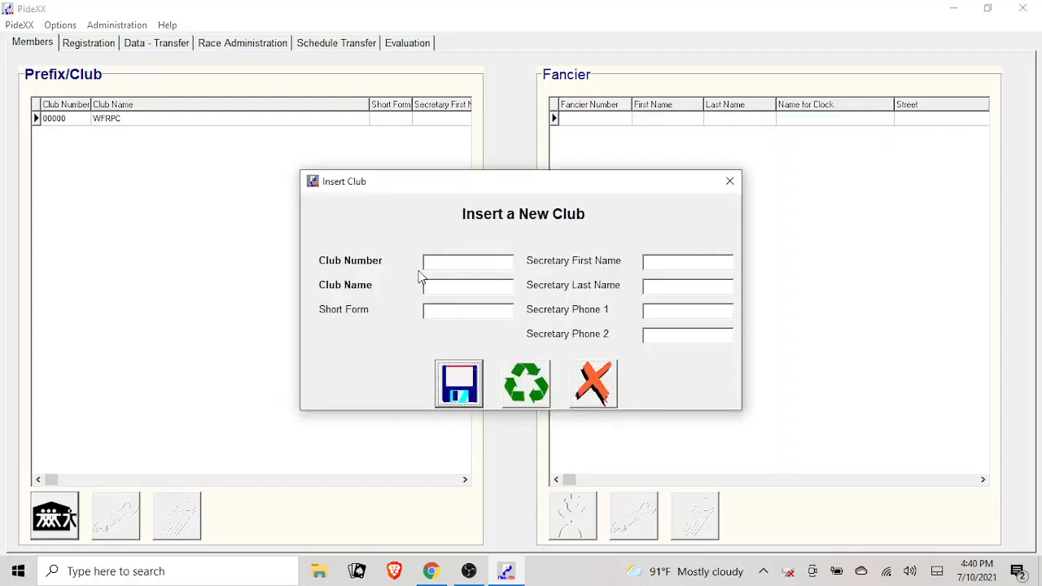
left_click(477, 261)
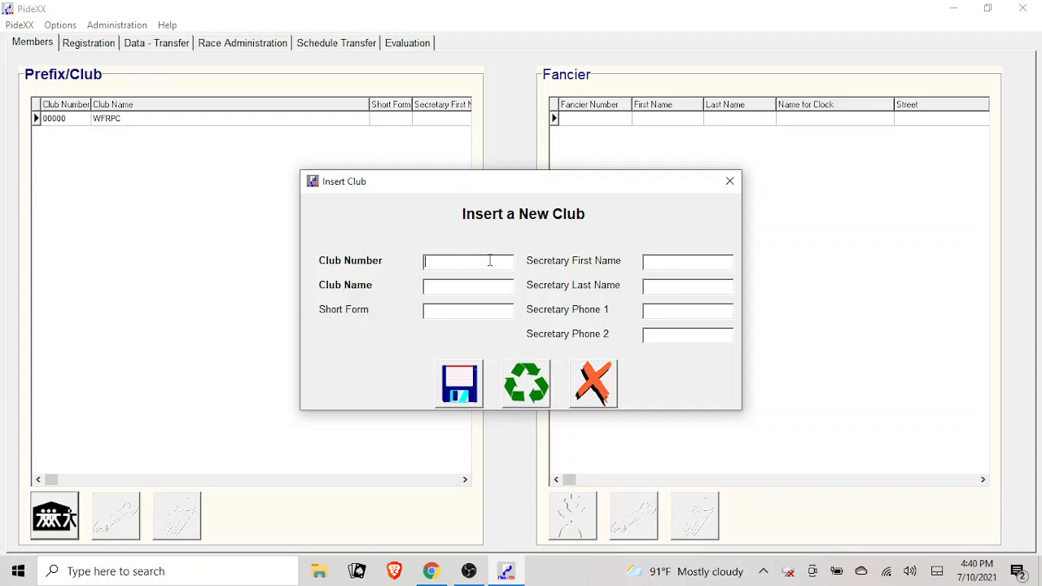
type("00001")
key("Tab")
type("Test")
left_click(455, 386)
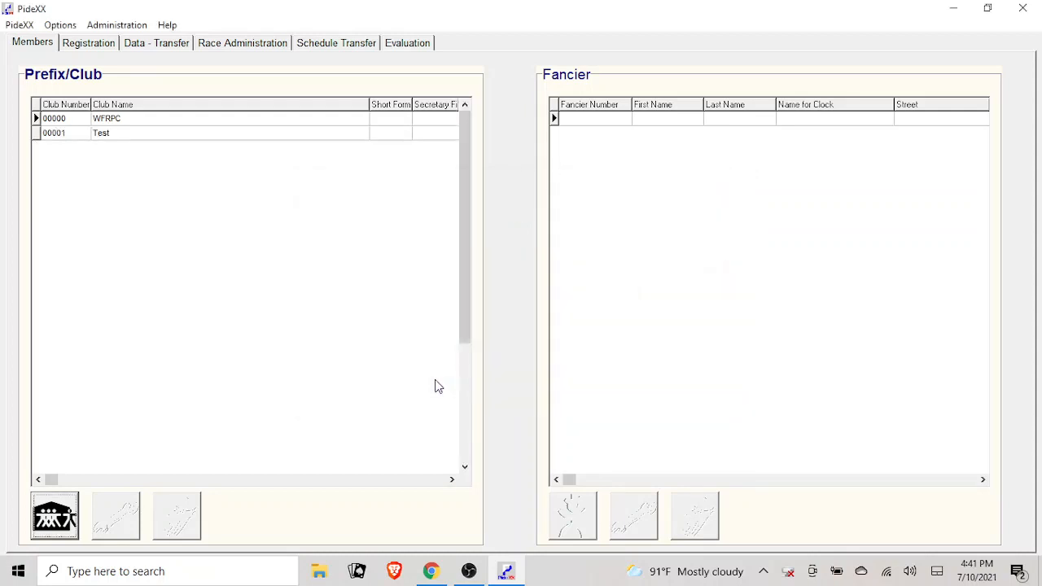
- View the fancier lists of the Test and WFRPC clubs, ending with the Test club selected
left_click(118, 134)
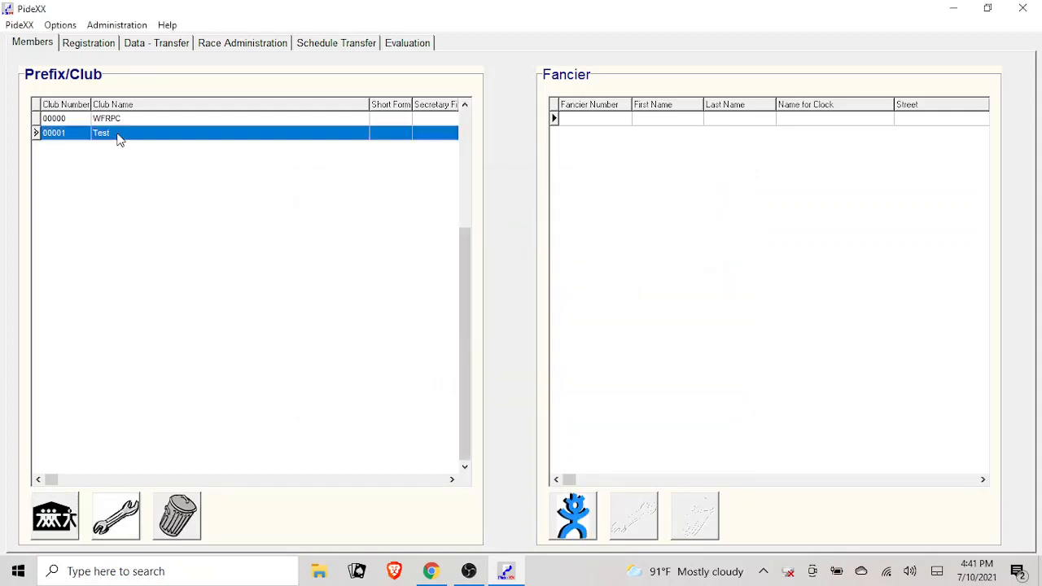
left_click(127, 120)
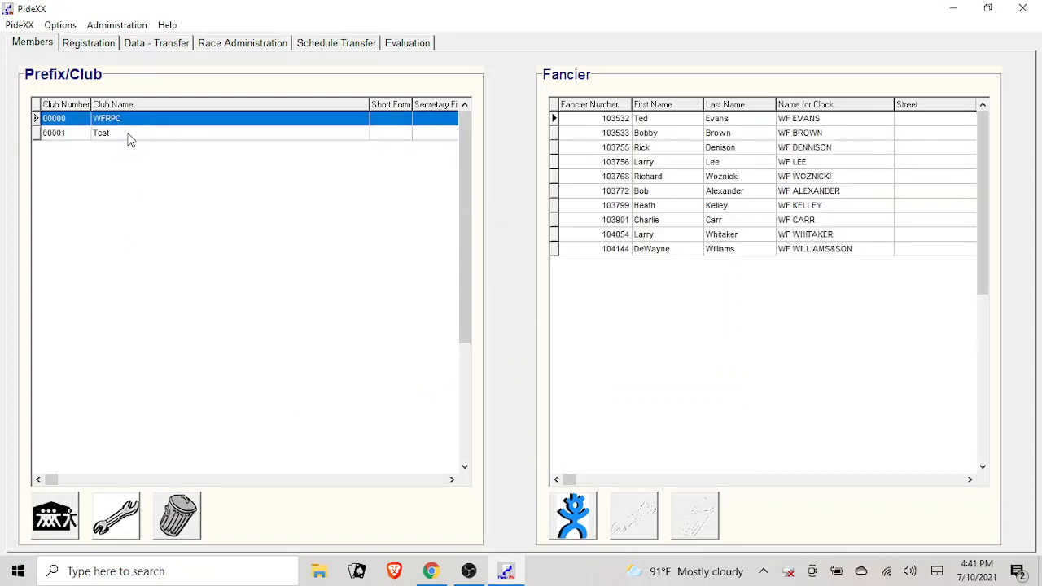
left_click(129, 134)
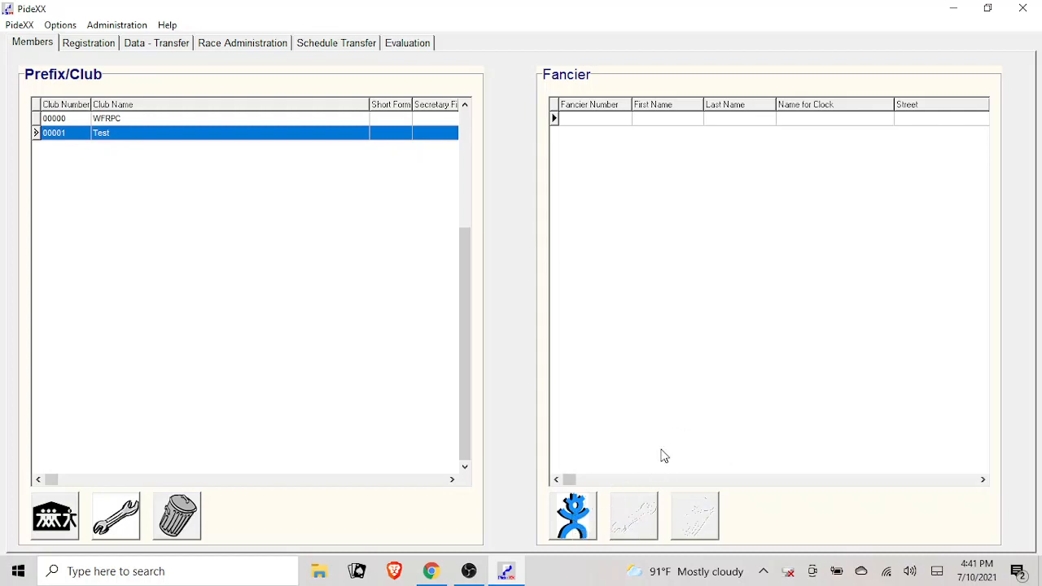
- Start a new fancier in the Test club and enter the fancier number, first name and last name
left_click(580, 518)
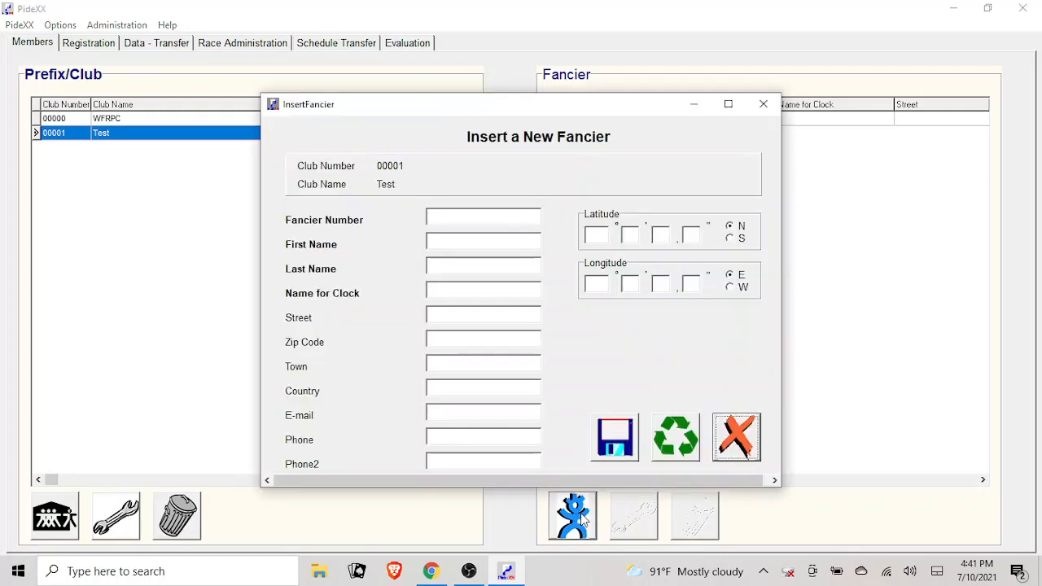
left_click(449, 219)
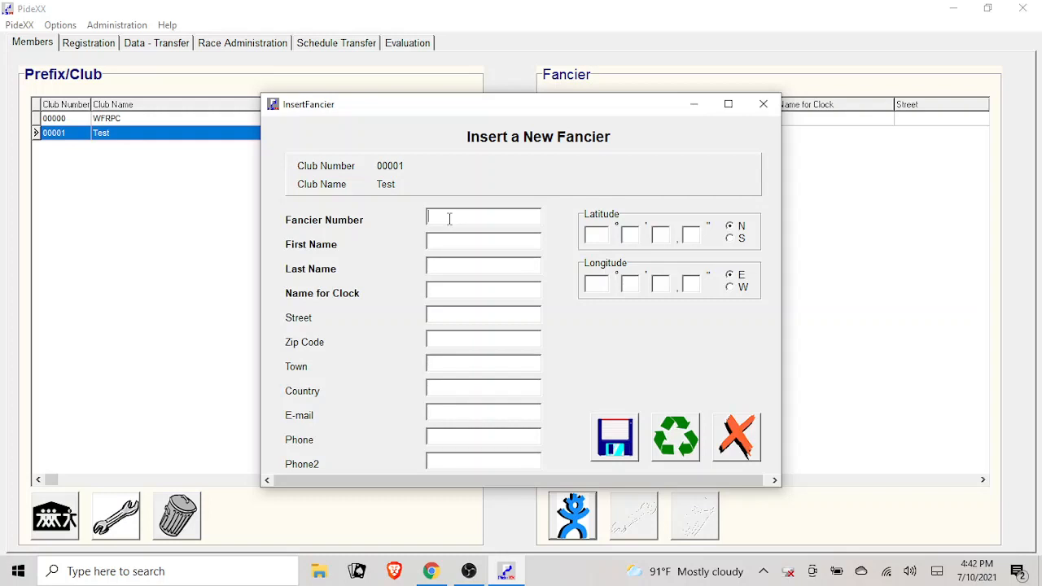
type("104456")
left_click(468, 241)
type("Jo")
type("e")
type("Smith")
key("Tab")
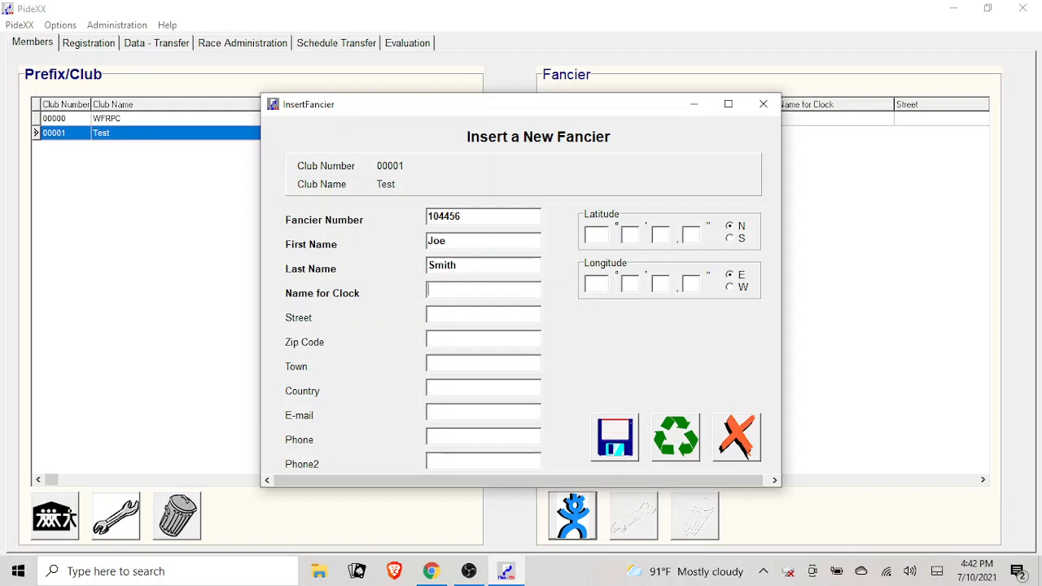
- Set the new fancier's name for clock to WF test and save the record
type("WF test")
left_click(616, 438)
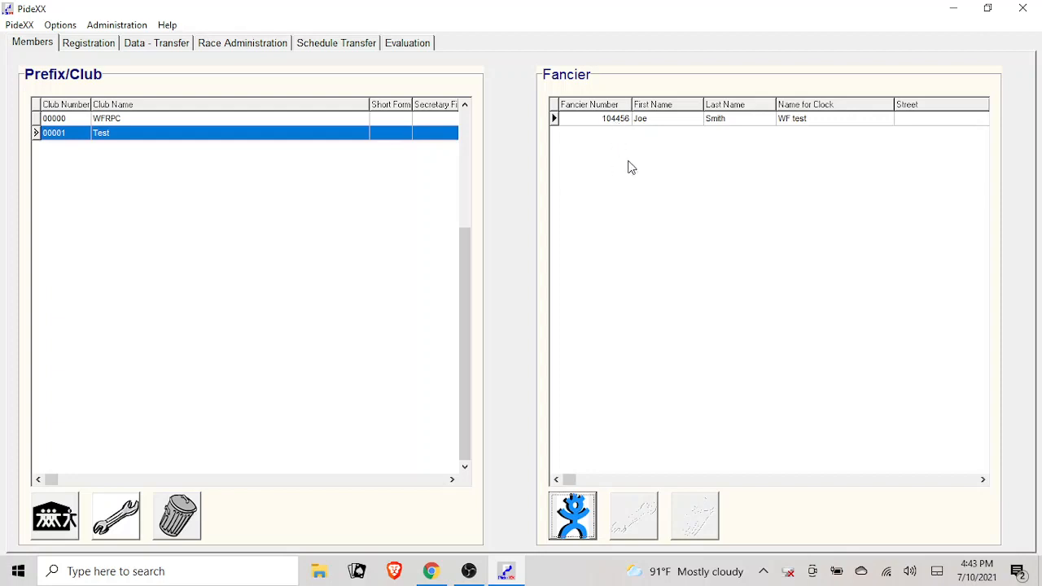
- Open the Test club fancier's data for changing, save it without edits, and reselect the fancier
left_click(652, 121)
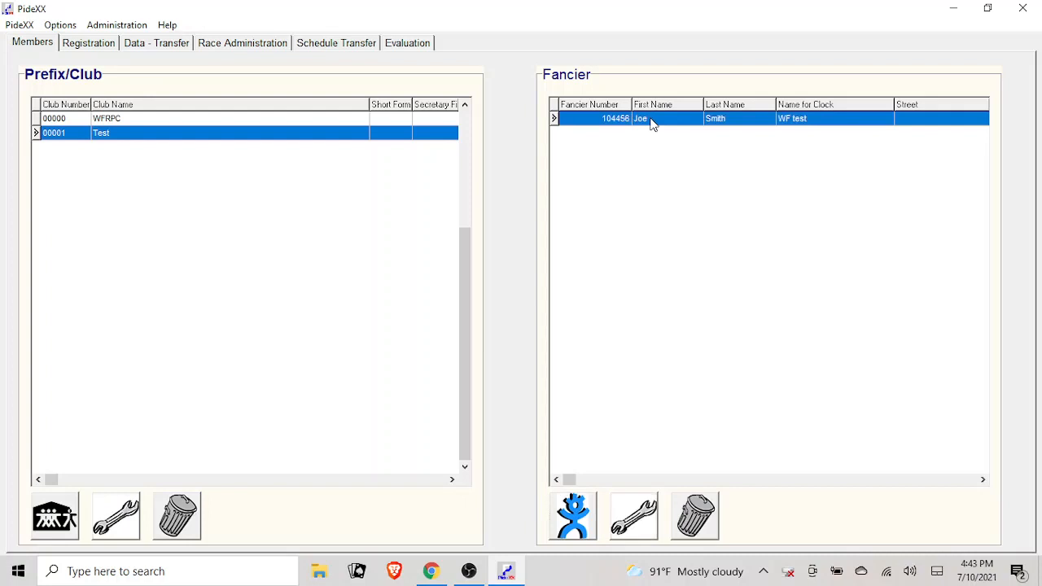
left_click(639, 522)
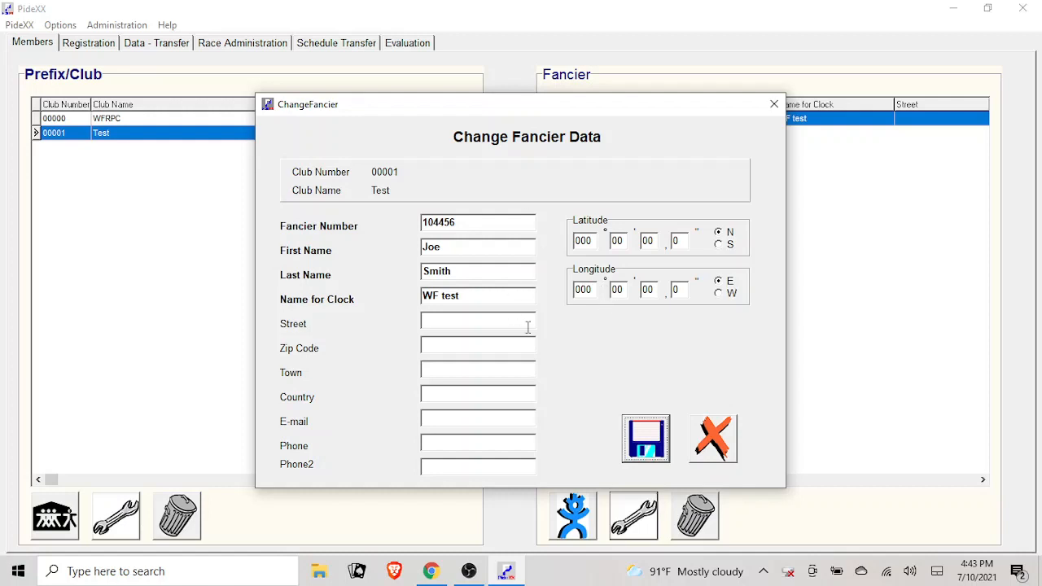
left_click(660, 458)
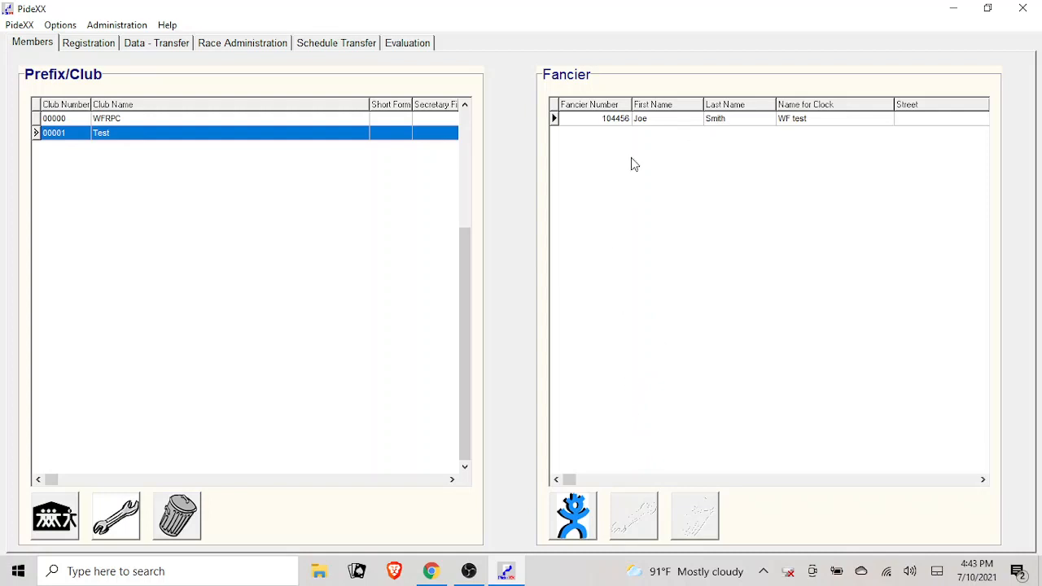
left_click(619, 121)
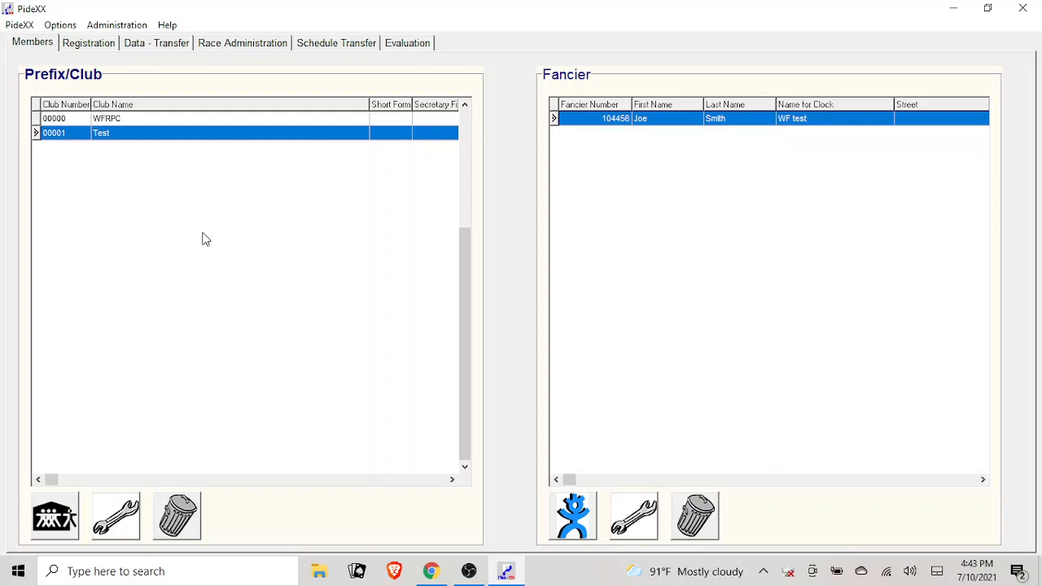
- Open the Test club's data for changing, save it without edits, and reselect the club
left_click(143, 137)
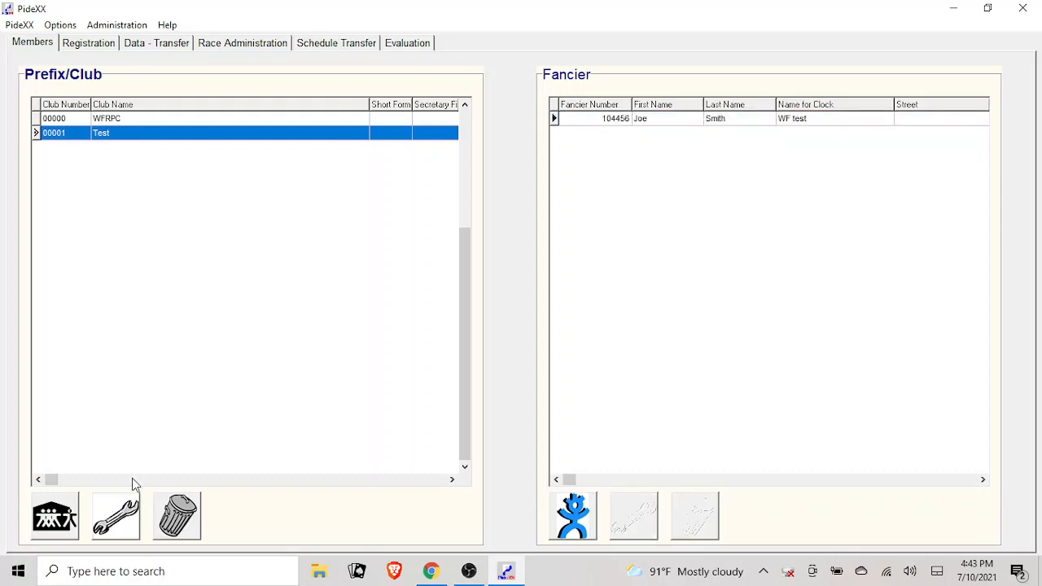
left_click(130, 528)
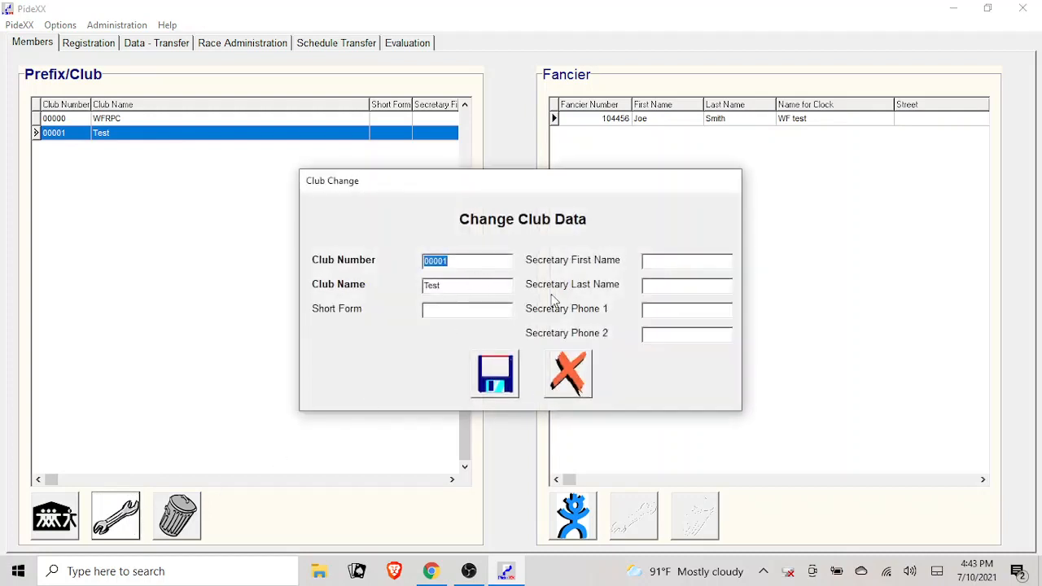
left_click(504, 373)
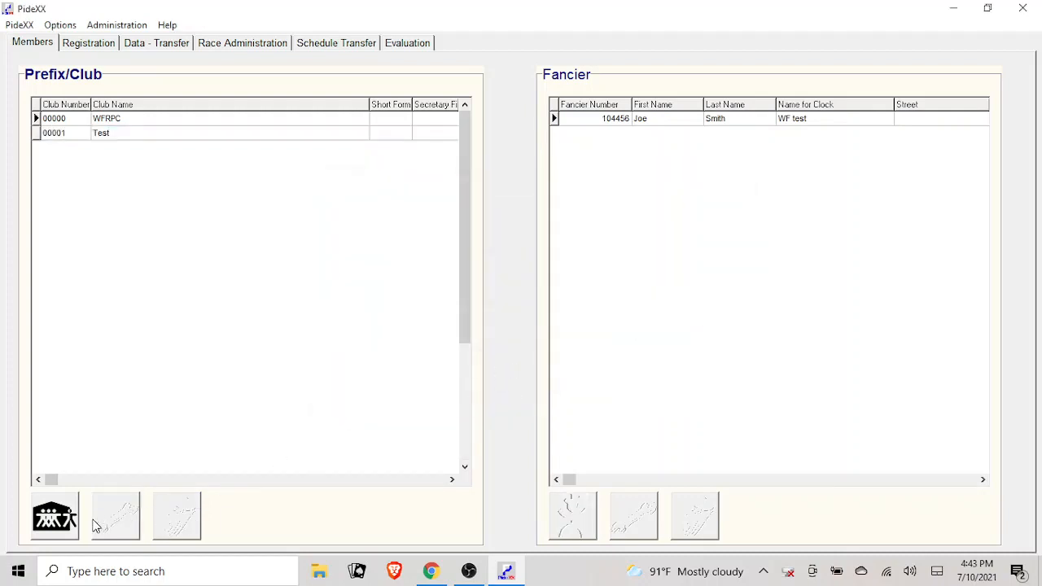
left_click(104, 133)
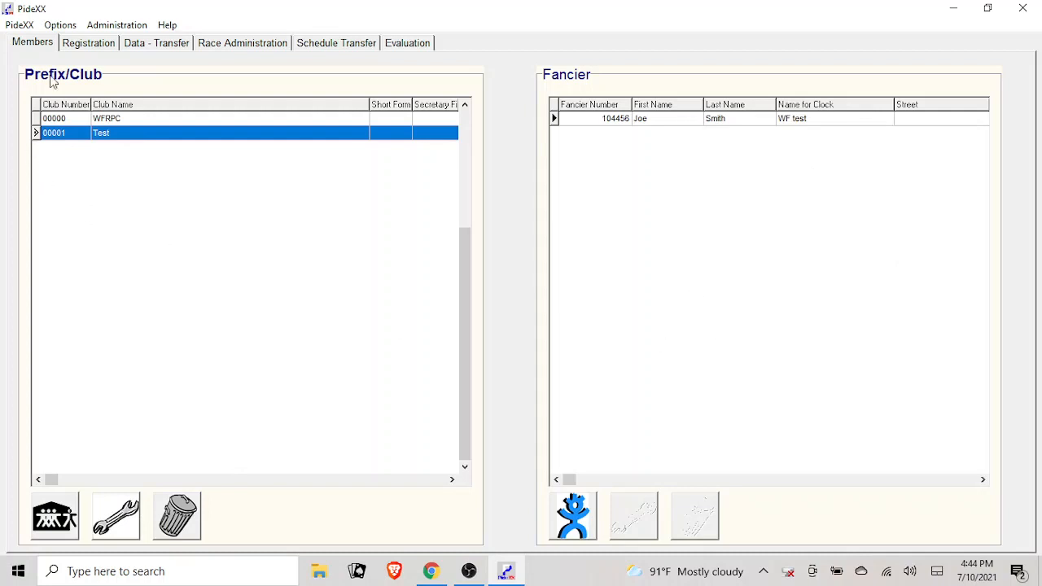
- Open the save dialog for exporting a complete backup in PideXX Backup Format, and close it without saving
left_click(20, 26)
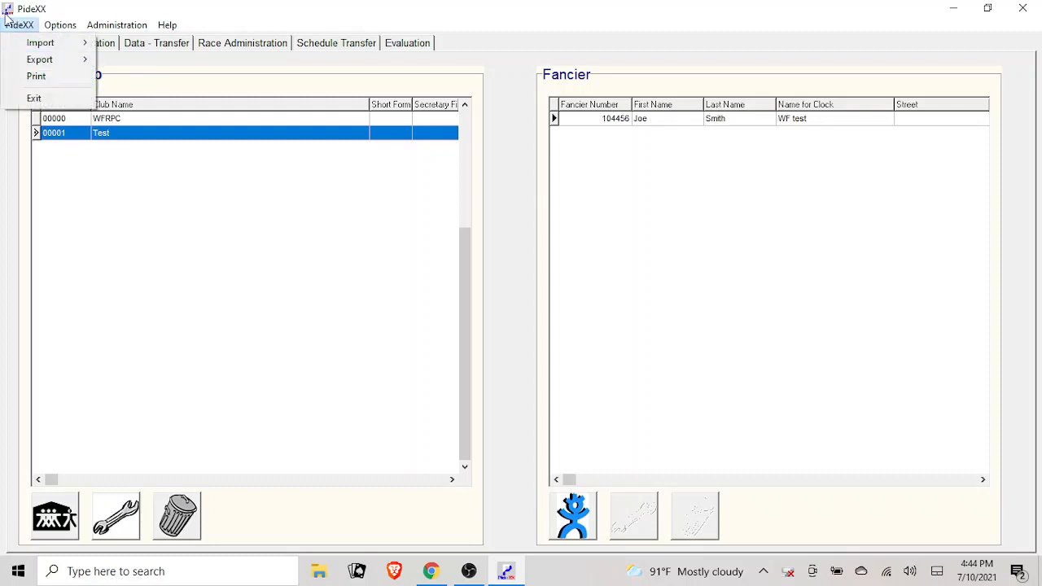
mouse_move(18, 61)
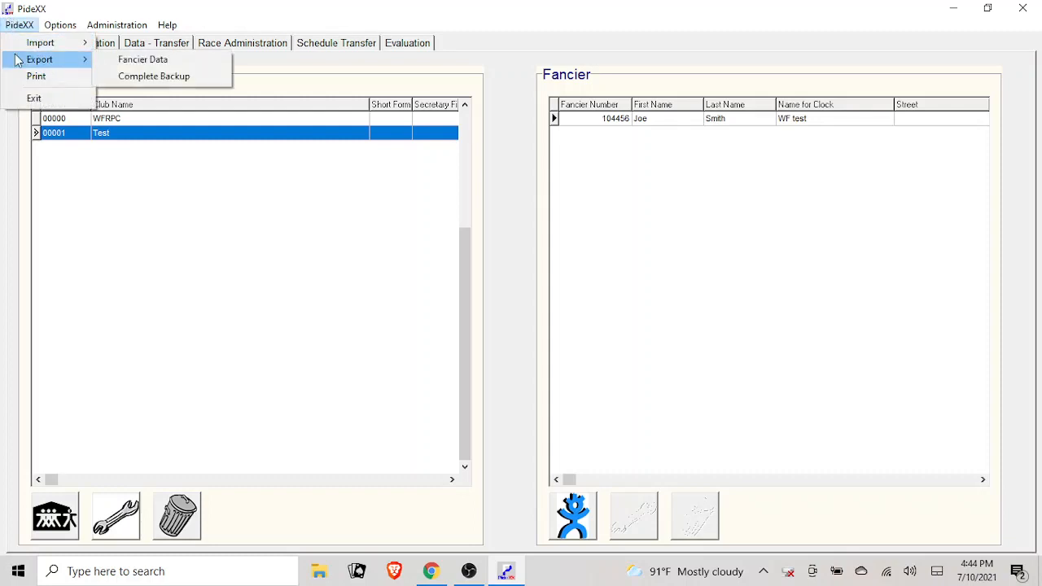
left_click(145, 78)
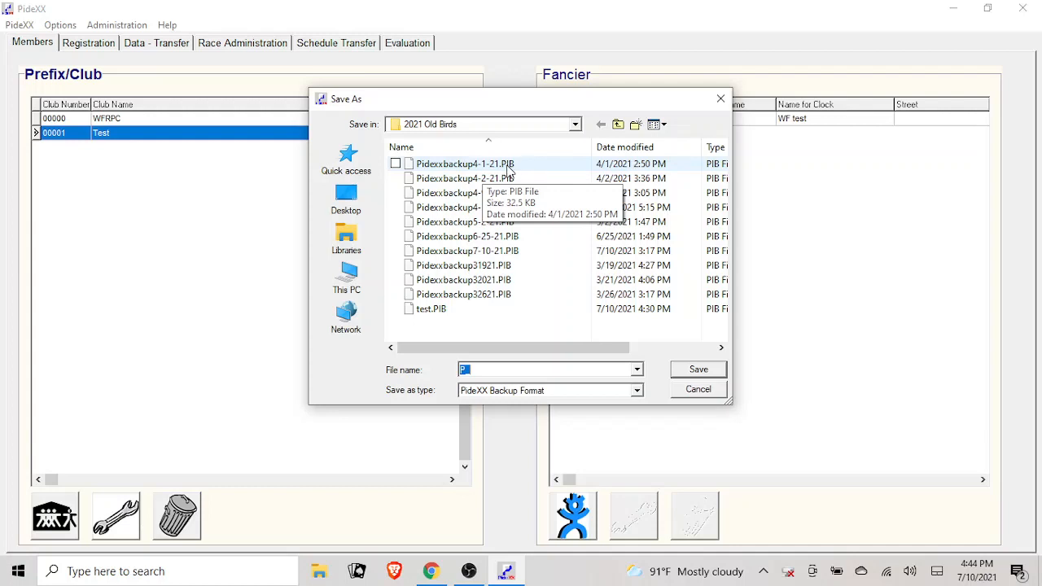
left_click(707, 393)
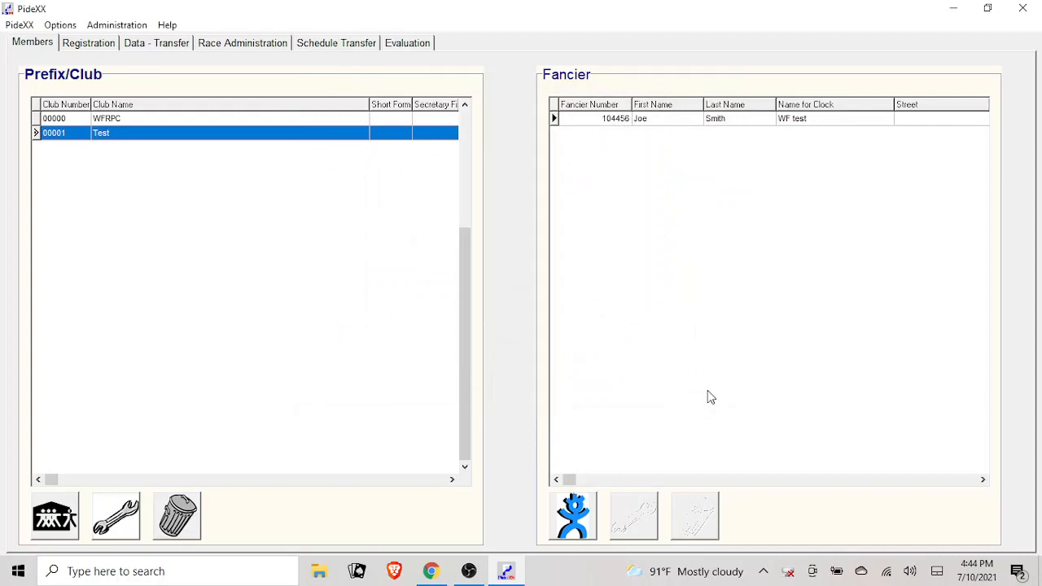